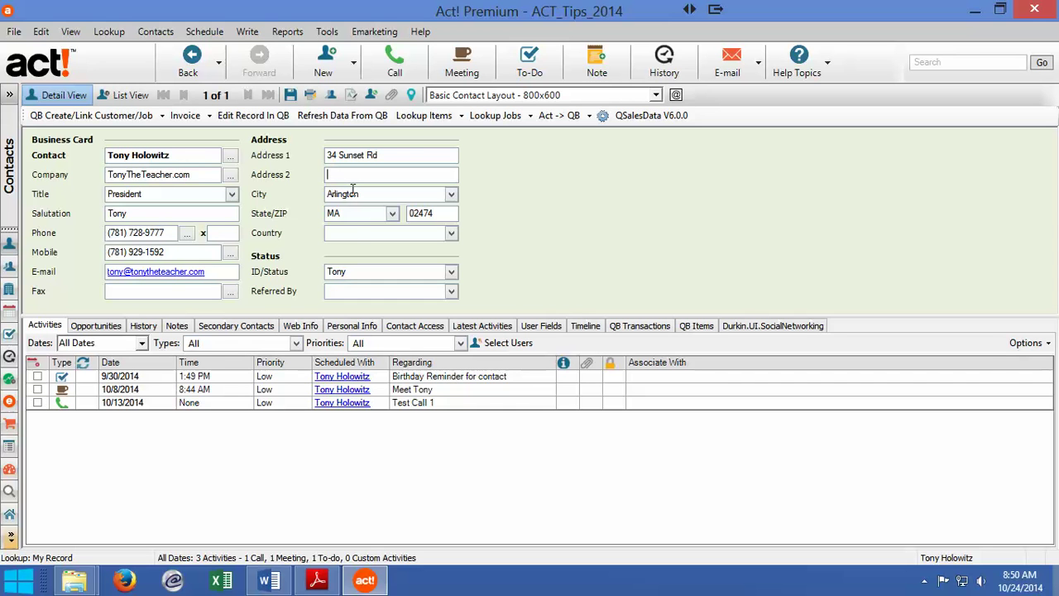
{"action": "left_click", "coordinate": [194, 156]}
{"action": "left_click", "coordinate": [199, 291]}
Open the first listed user's account in Manage Users, review the available security roles, and finish with the Browse role kept
{"action": "left_click", "coordinate": [326, 33]}
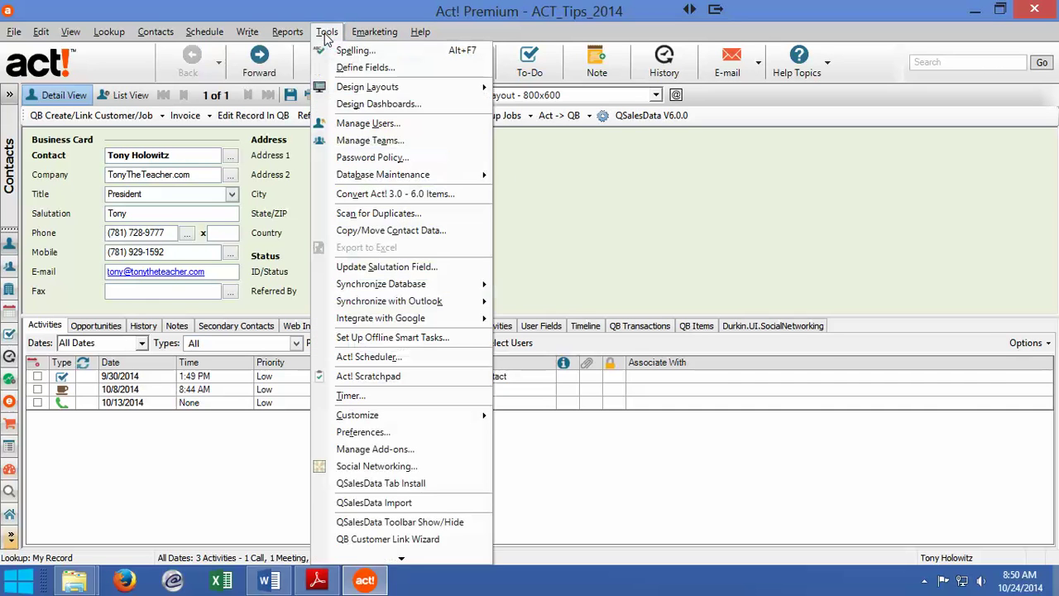
{"action": "left_click", "coordinate": [365, 126]}
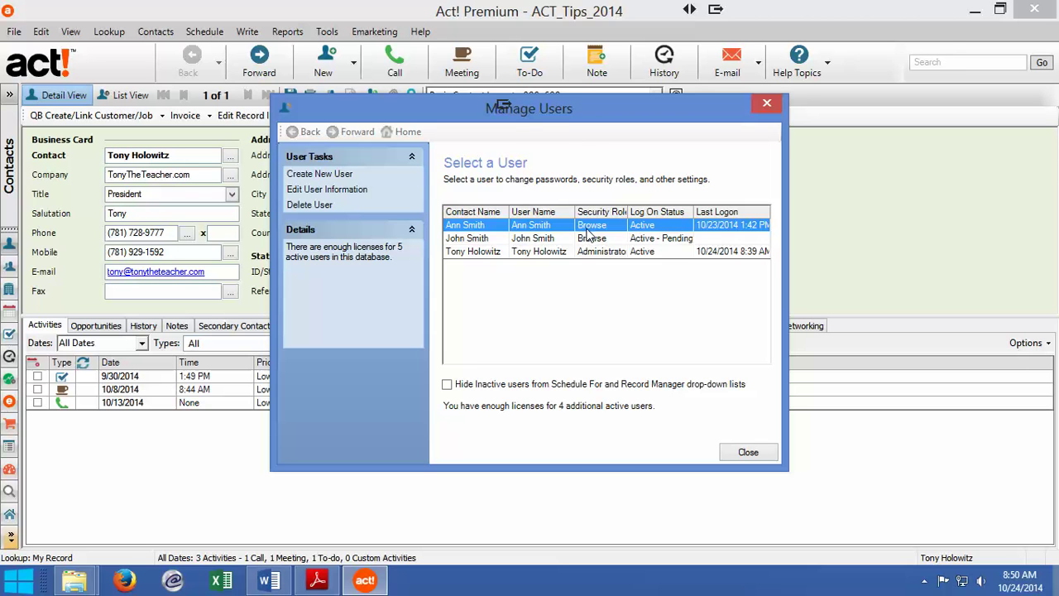
{"action": "double_click", "coordinate": [527, 230]}
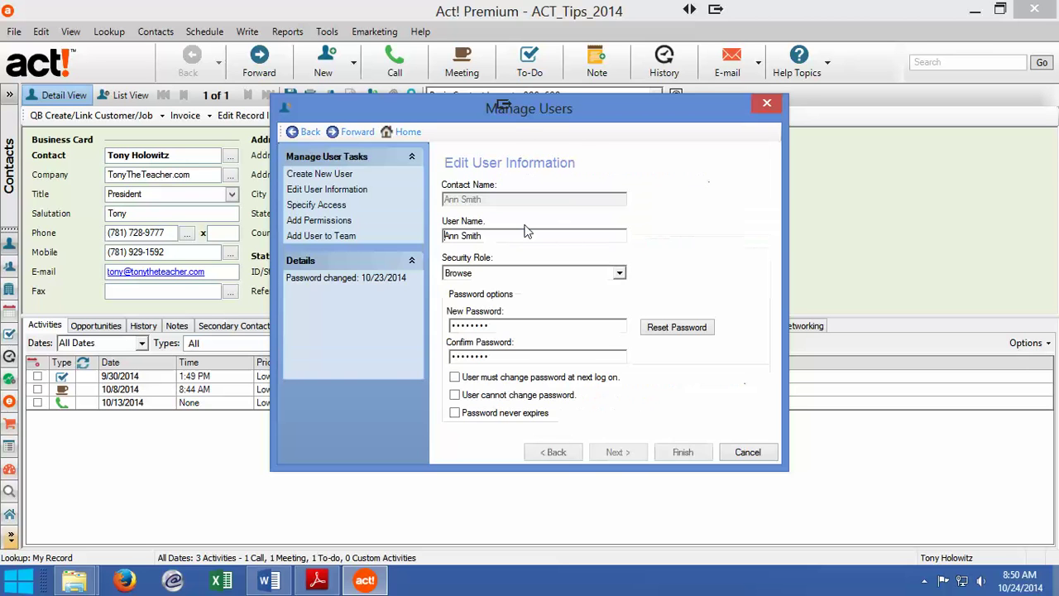
{"action": "left_click", "coordinate": [621, 276]}
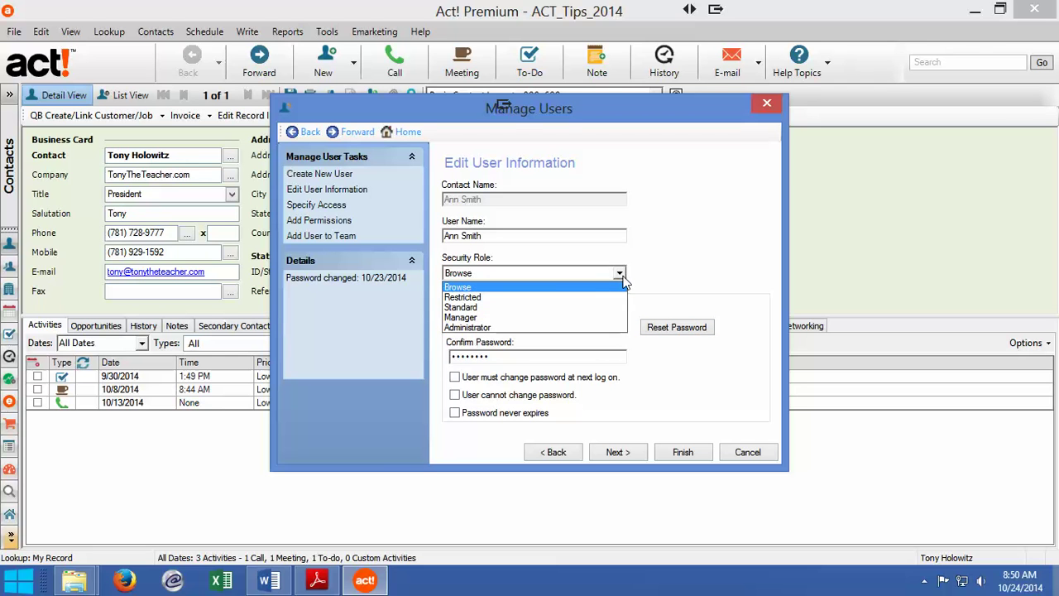
{"action": "left_click", "coordinate": [674, 236]}
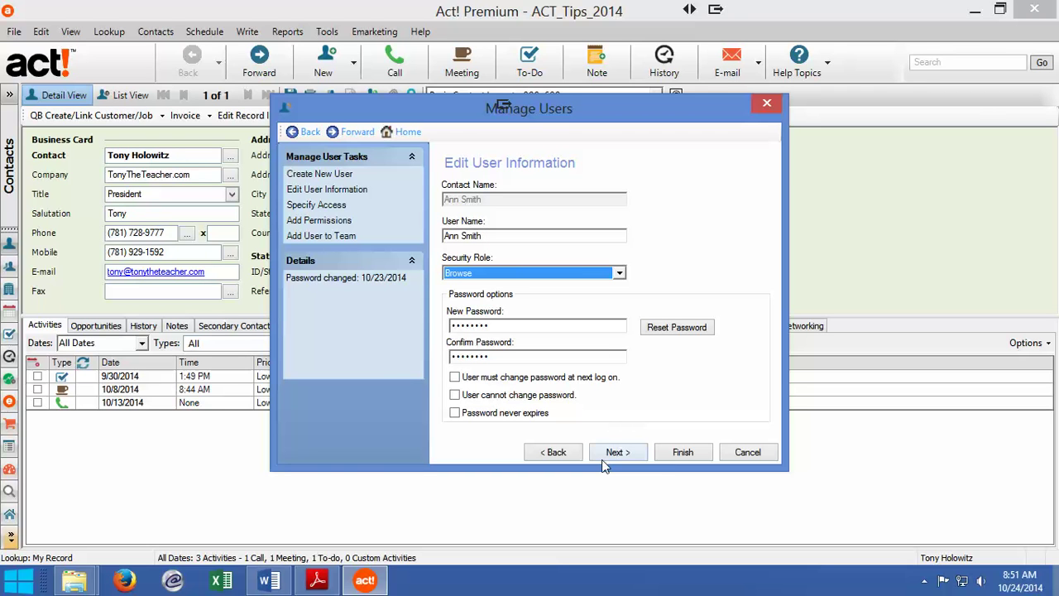
{"action": "left_click", "coordinate": [683, 453]}
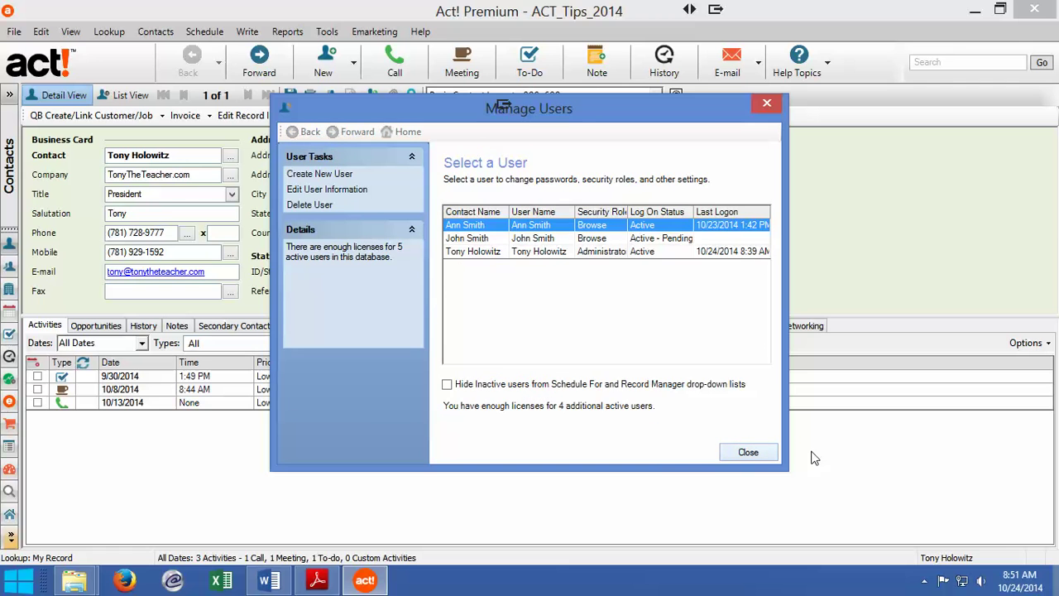
{"action": "left_click", "coordinate": [744, 452]}
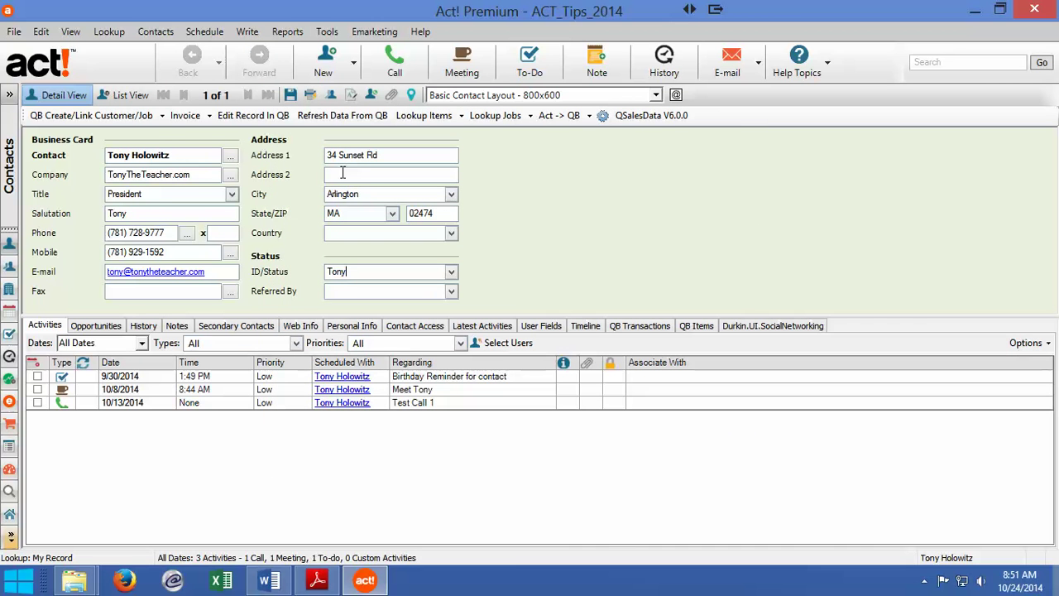
Close the program and relaunch Act! Premium using the recent ACT_Tips_2014 database entry
{"action": "left_click", "coordinate": [1035, 10]}
{"action": "left_click", "coordinate": [23, 578]}
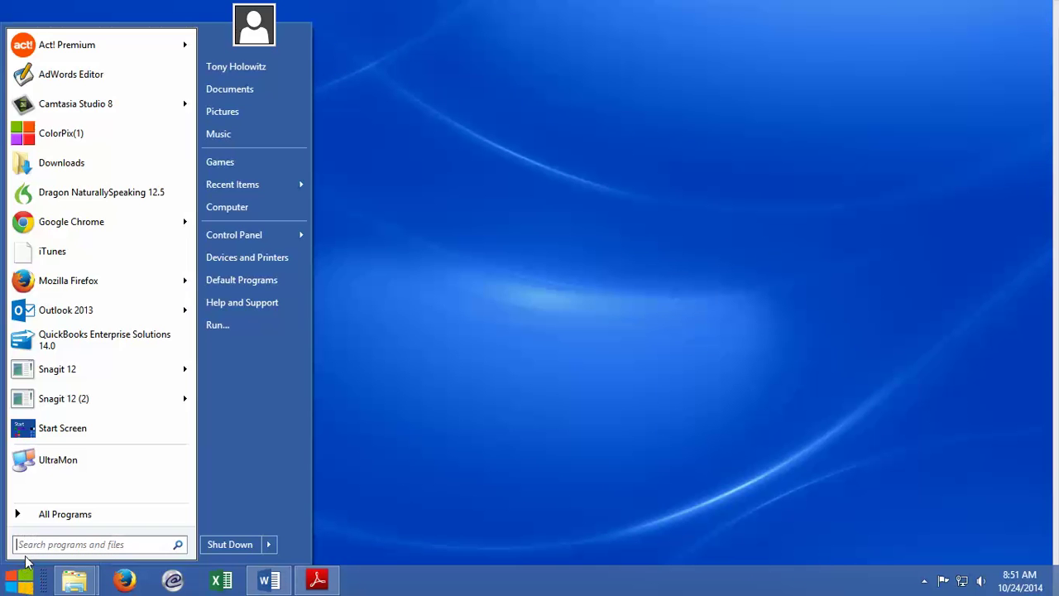
{"action": "mouse_move", "coordinate": [70, 51]}
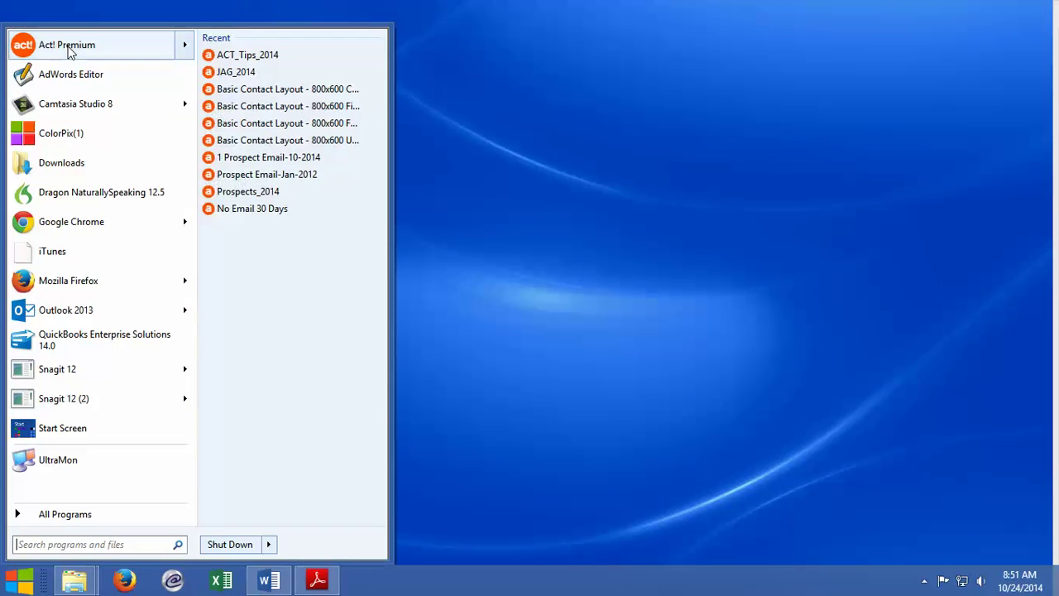
{"action": "left_click", "coordinate": [263, 58]}
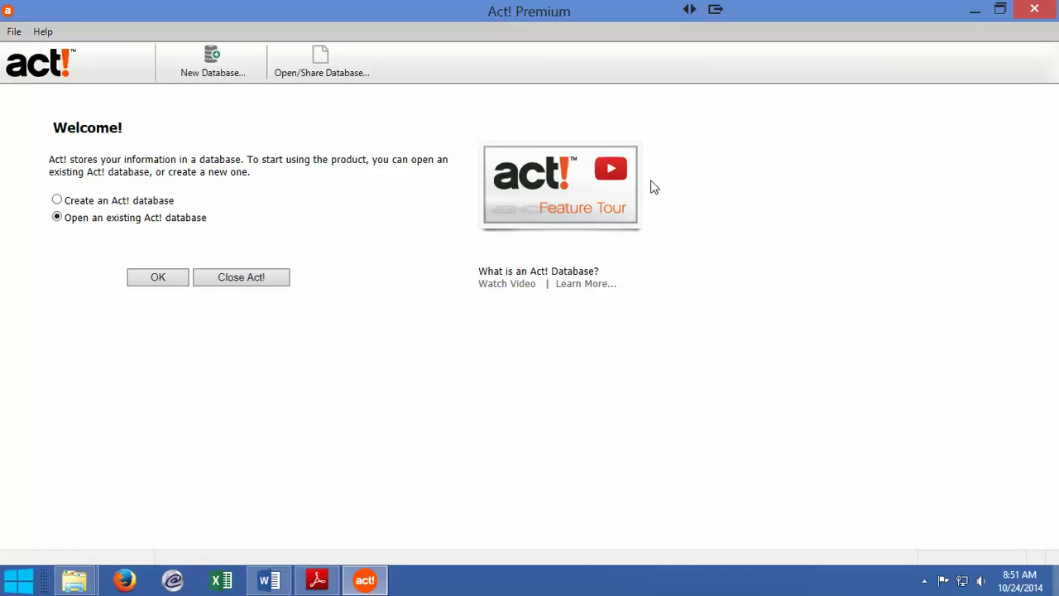
Open the ACT_Tips_2014 database, log on under the reviewed Browse user's name, and dismiss the QSalesData installation window
{"action": "left_click", "coordinate": [14, 32]}
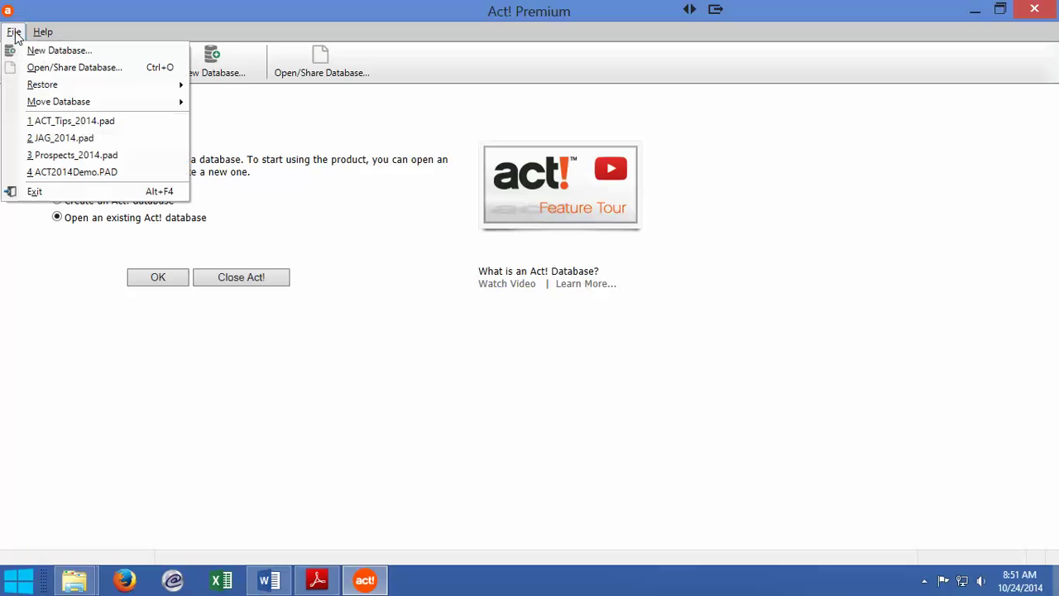
{"action": "left_click", "coordinate": [79, 124]}
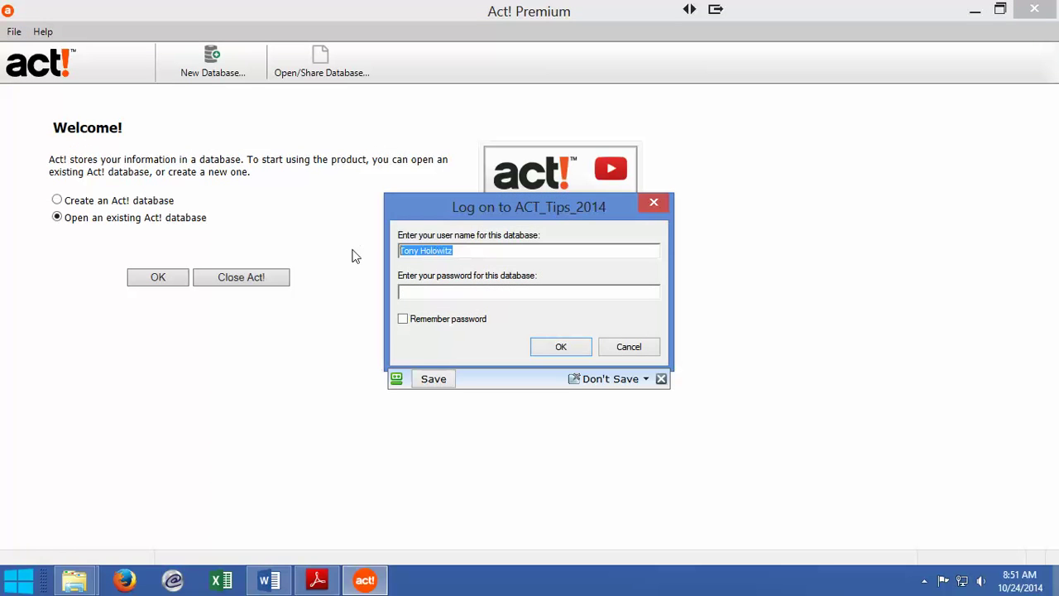
{"action": "type", "text": "Ann Smith"}
{"action": "left_click", "coordinate": [565, 348]}
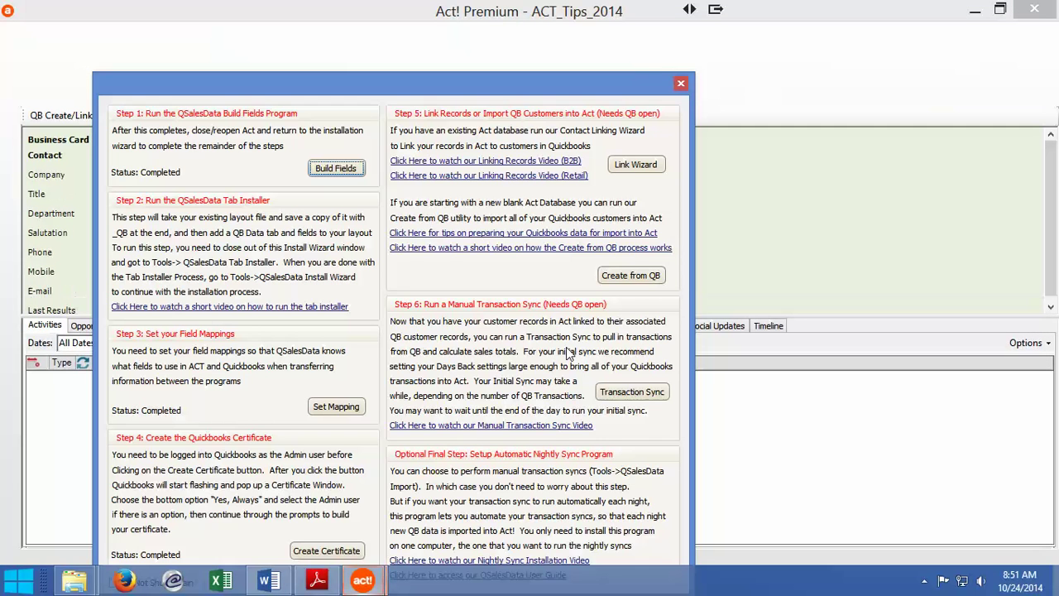
{"action": "left_click", "coordinate": [680, 84]}
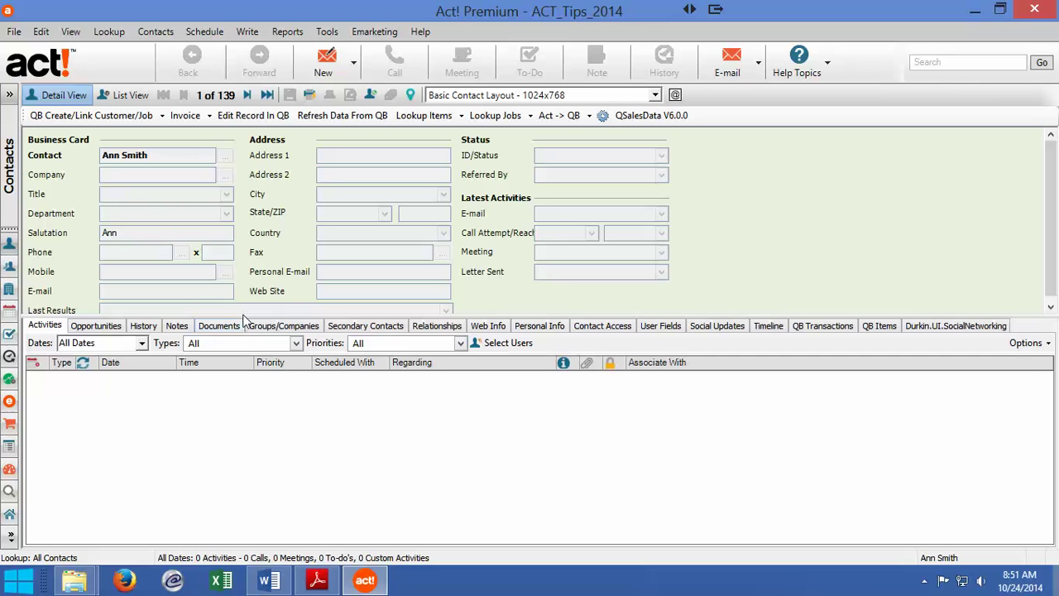
Enlarge the contact details area and page forward through the contact records to the eighth one, examining their fields
{"action": "left_click_drag", "start_coordinate": [240, 319], "coordinate": [244, 339]}
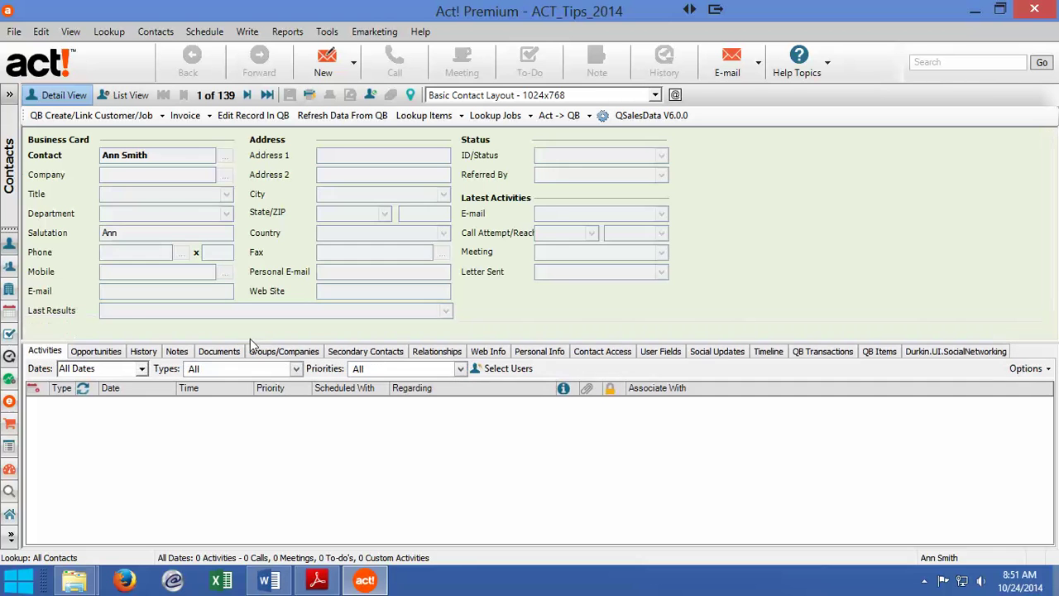
{"action": "left_click", "coordinate": [248, 95]}
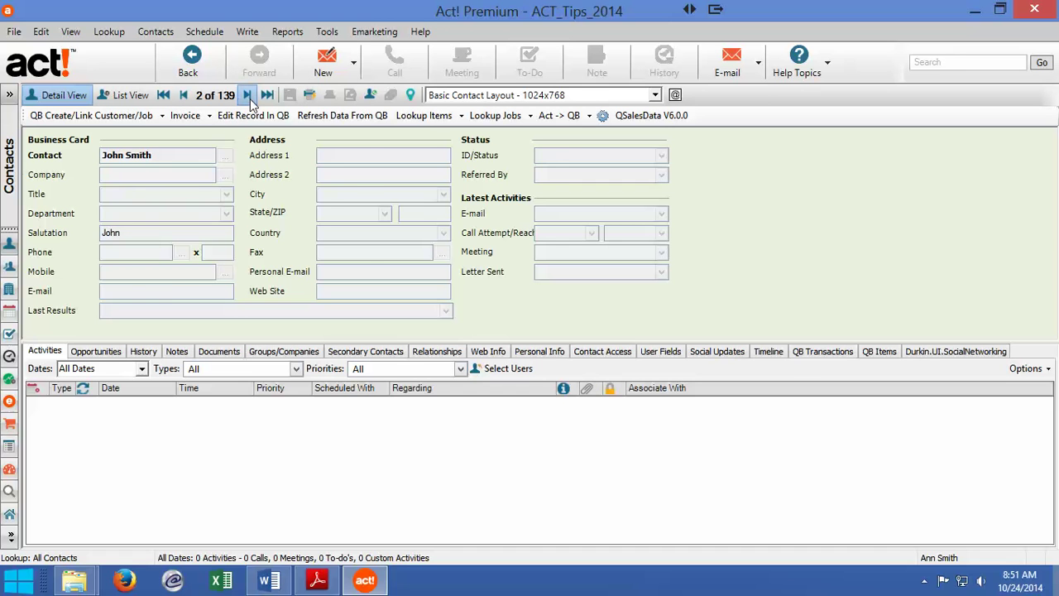
{"action": "left_click", "coordinate": [248, 95]}
{"action": "left_click", "coordinate": [248, 95]}
{"action": "left_click", "coordinate": [248, 97]}
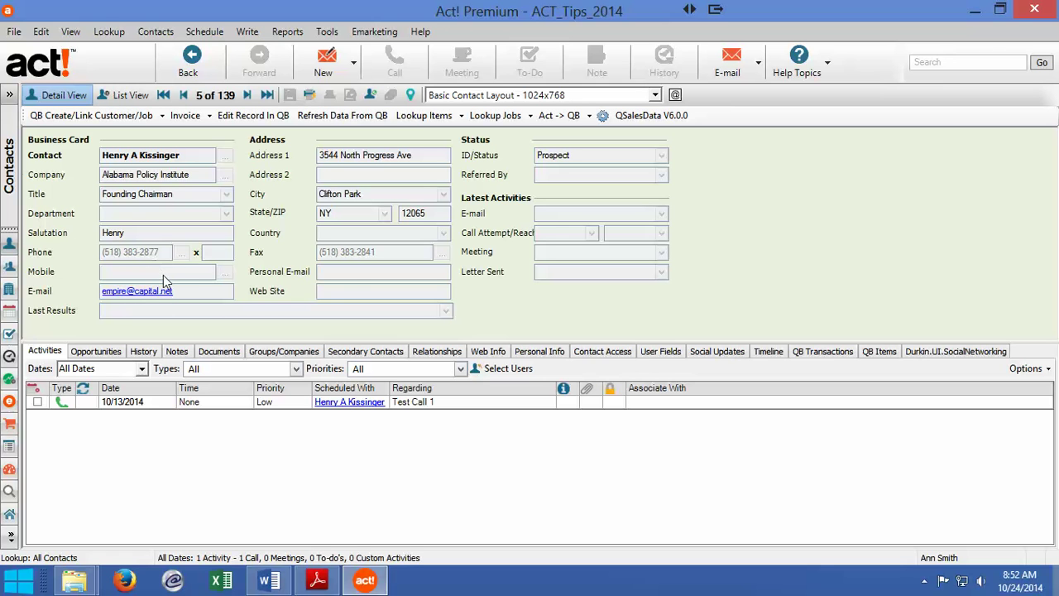
{"action": "left_click", "coordinate": [248, 95]}
{"action": "left_click", "coordinate": [248, 96]}
{"action": "left_click", "coordinate": [248, 96]}
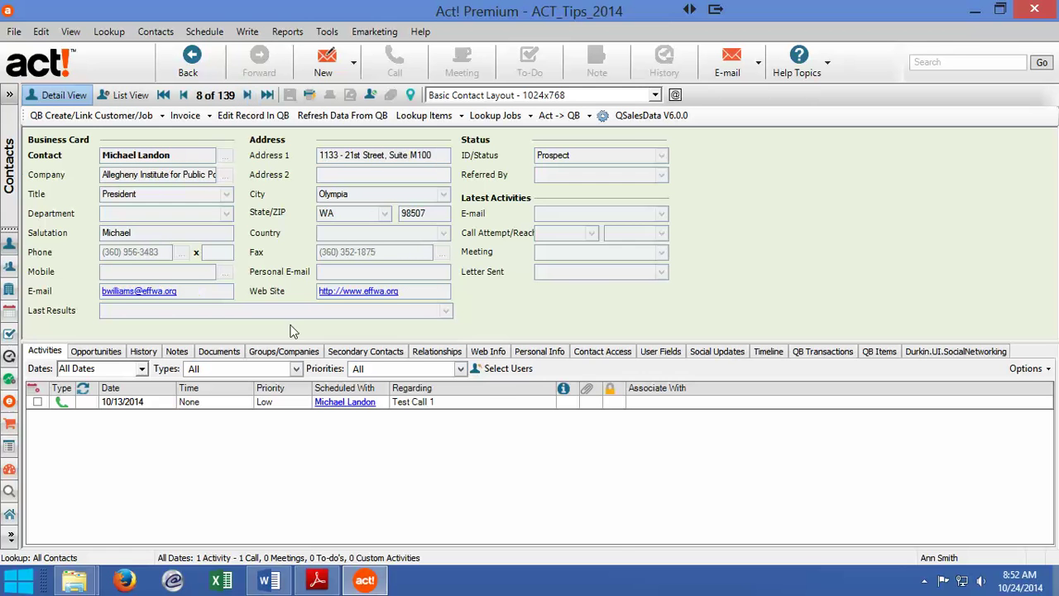
Look through the current contact's notes, history, opportunities, activities and secondary contacts
{"action": "left_click", "coordinate": [182, 352]}
{"action": "left_click", "coordinate": [142, 353]}
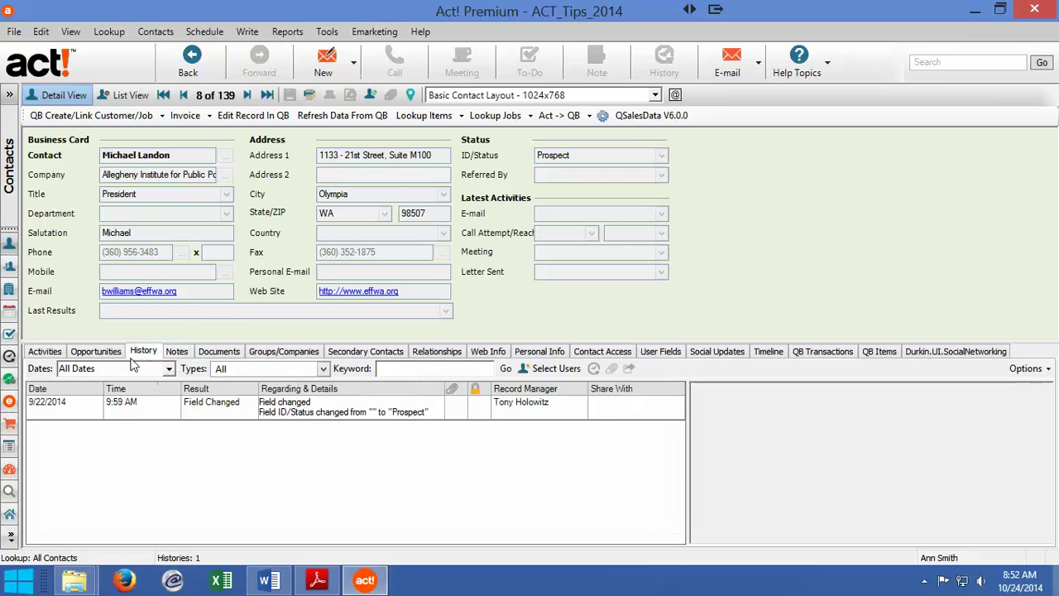
{"action": "left_click", "coordinate": [87, 352]}
{"action": "left_click", "coordinate": [45, 352]}
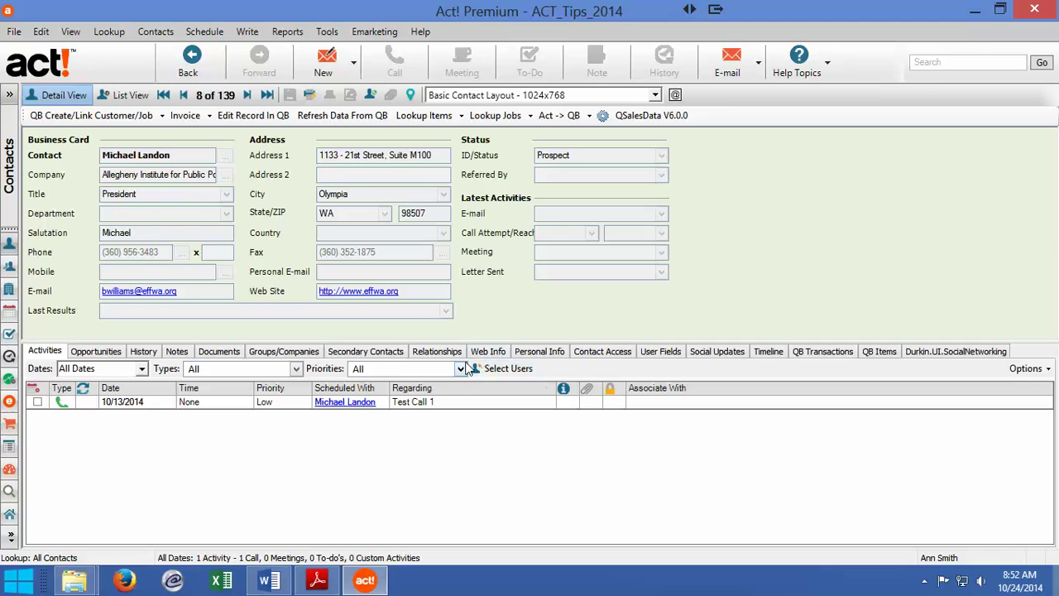
{"action": "left_click", "coordinate": [366, 352]}
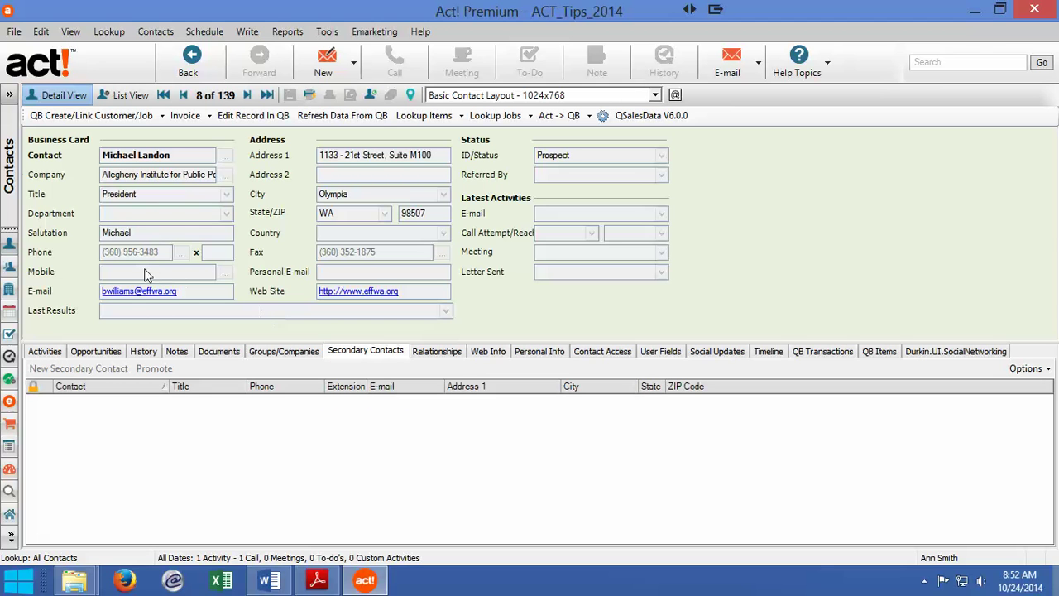